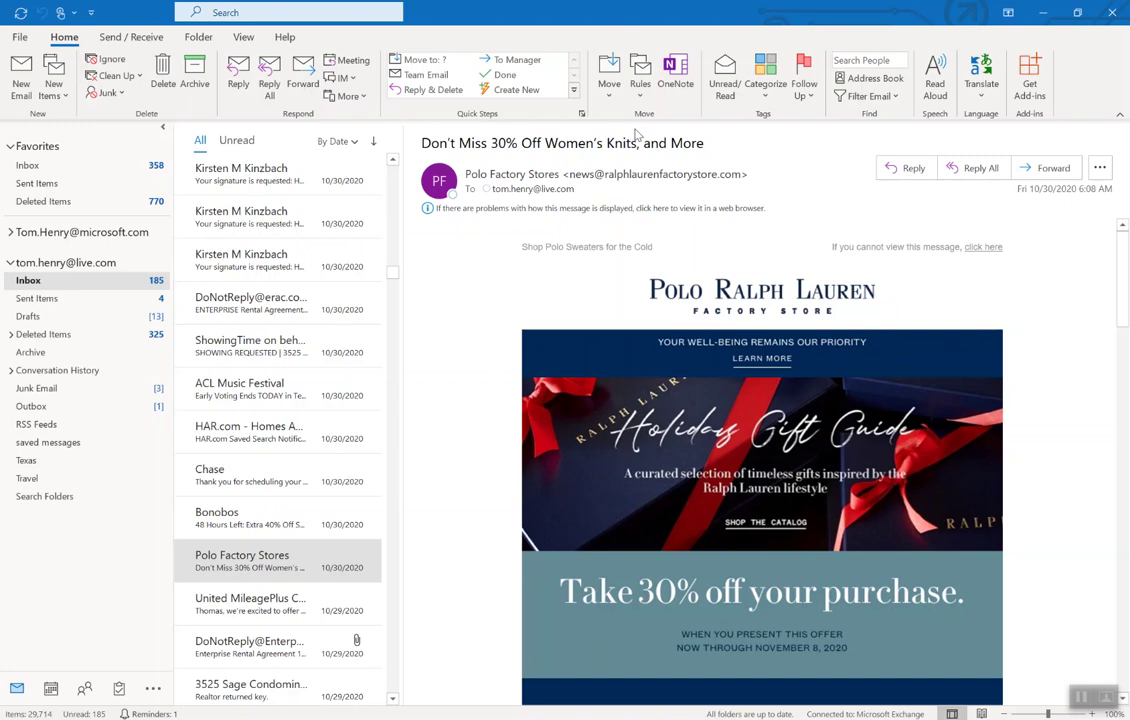
Start a new rule from a blank template that applies to messages I send.
left_click(641, 90)
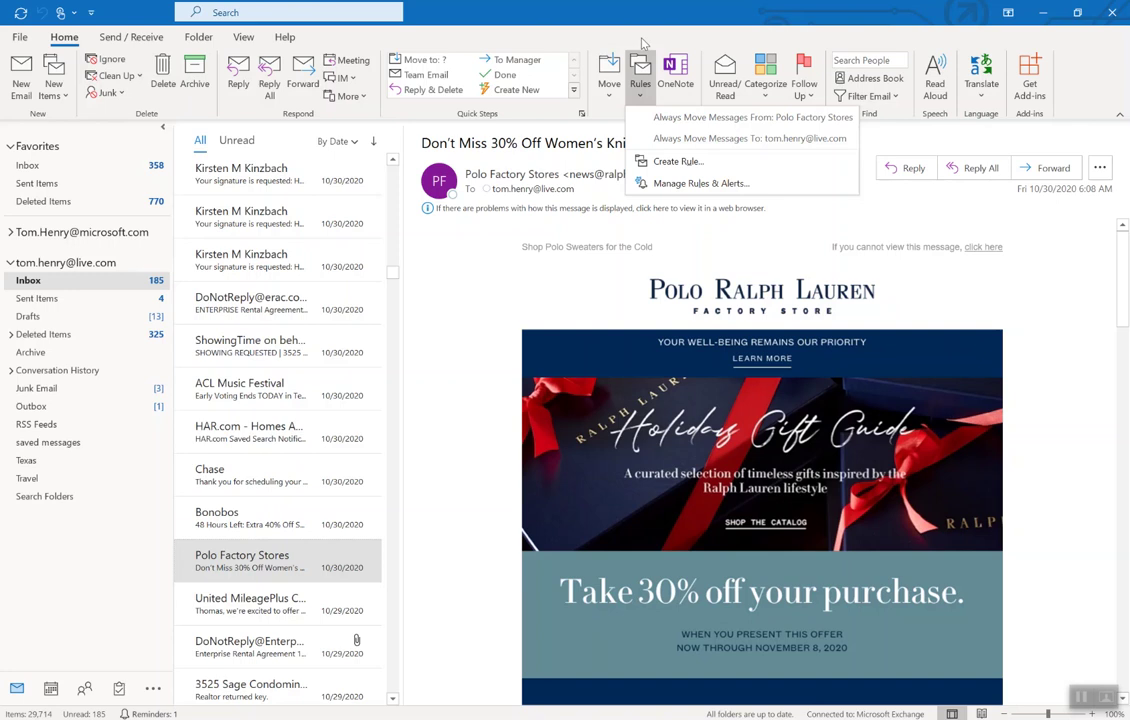
left_click(684, 186)
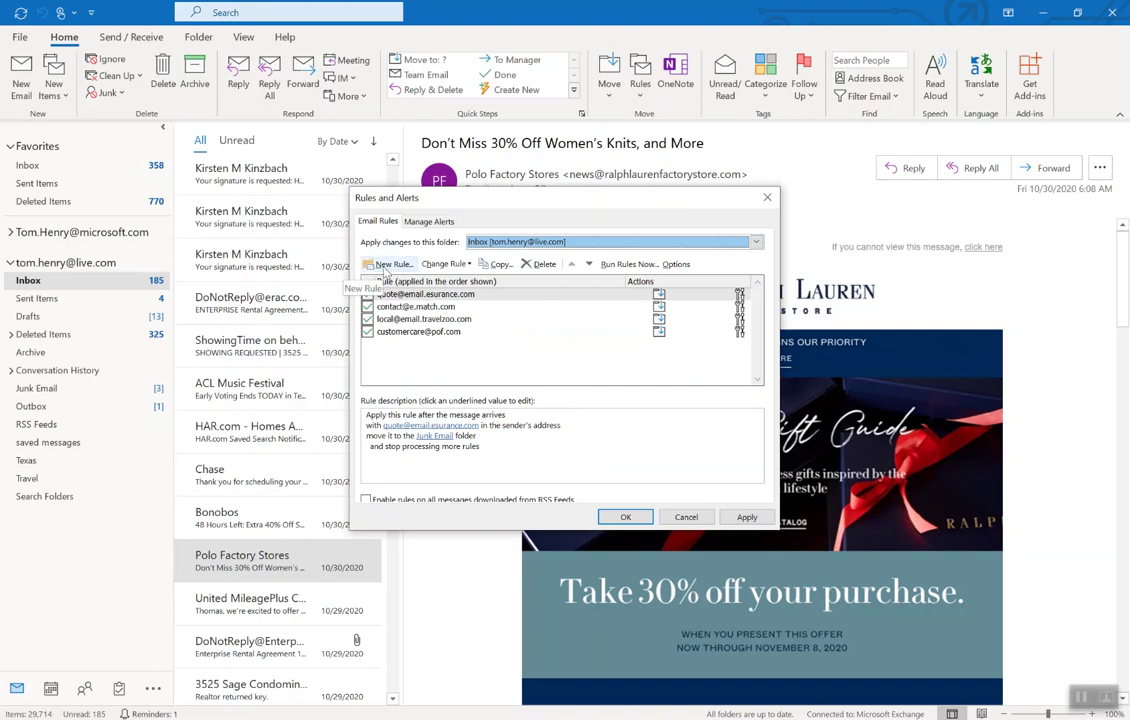
left_click(385, 268)
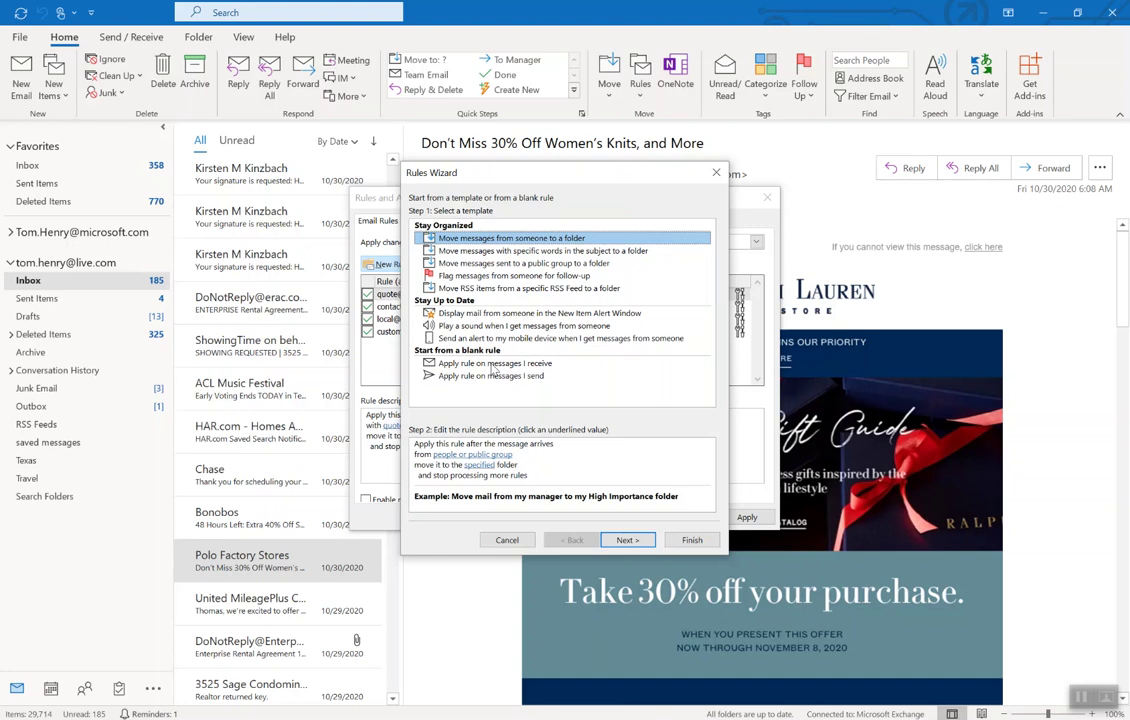
left_click(491, 377)
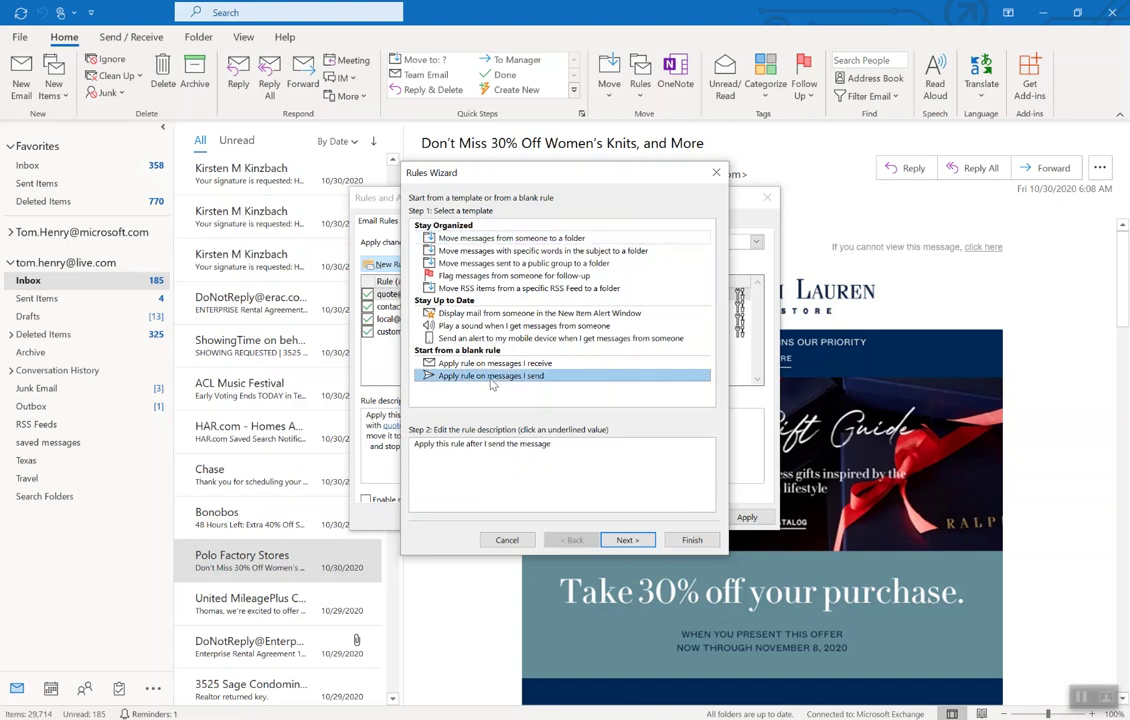
left_click(641, 540)
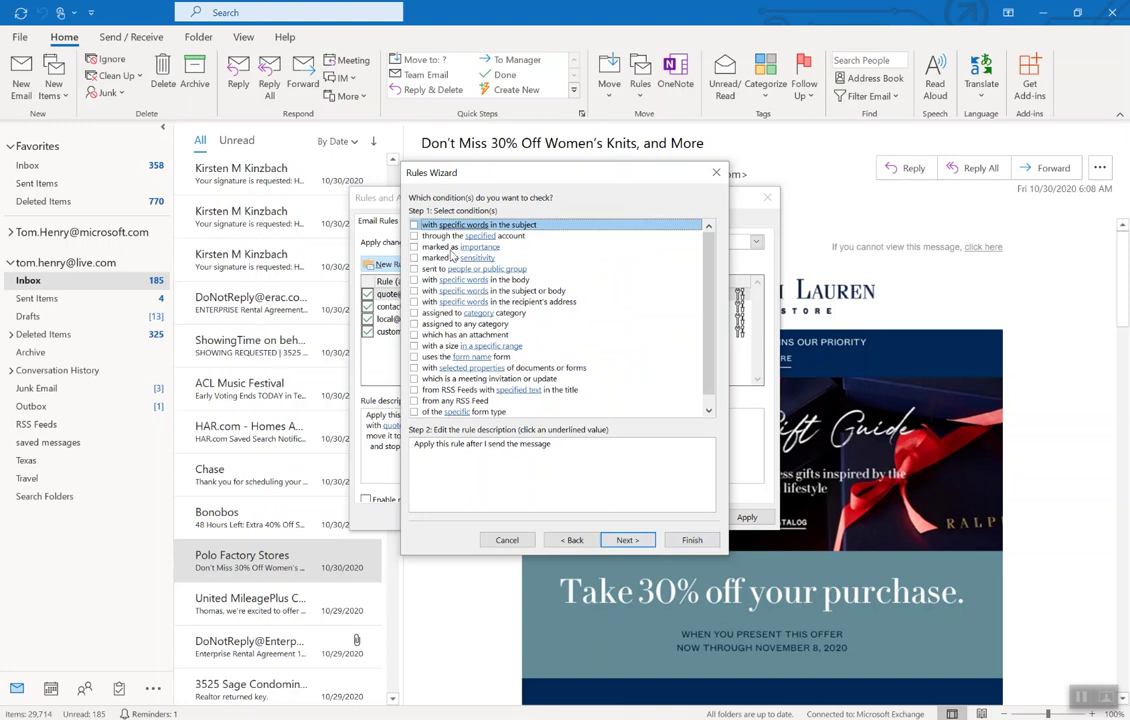
Set the rule's condition to "on this computer only" and continue to the actions.
scroll(447, 330, "down", 1)
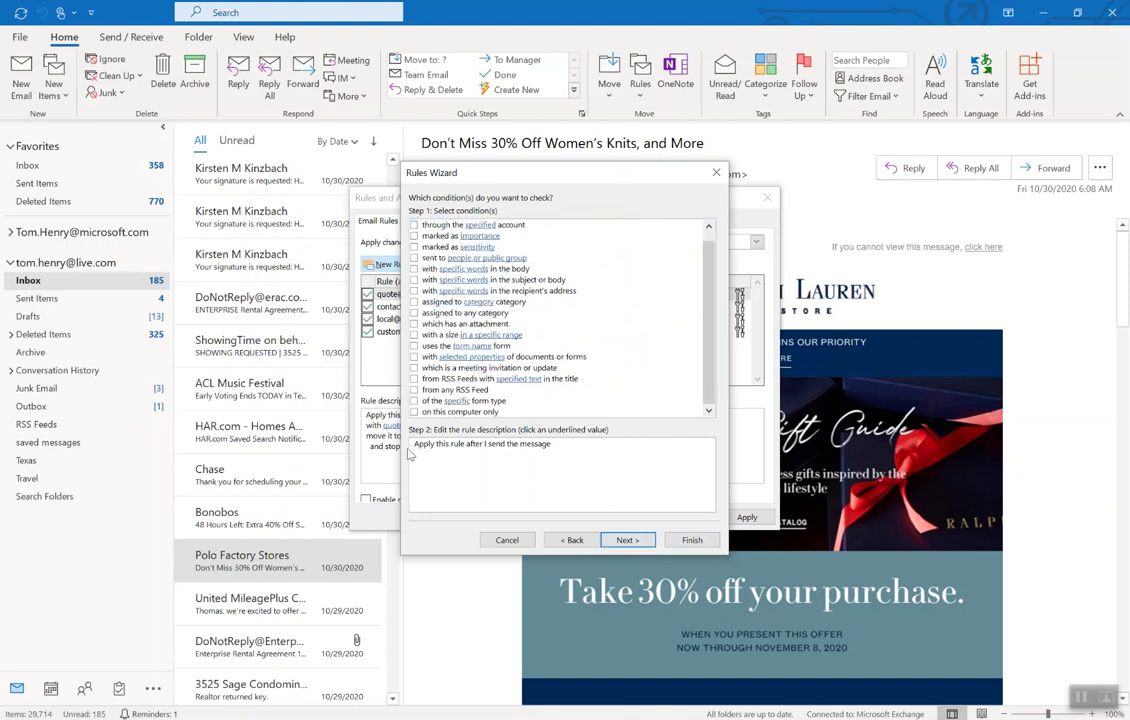
left_click(414, 412)
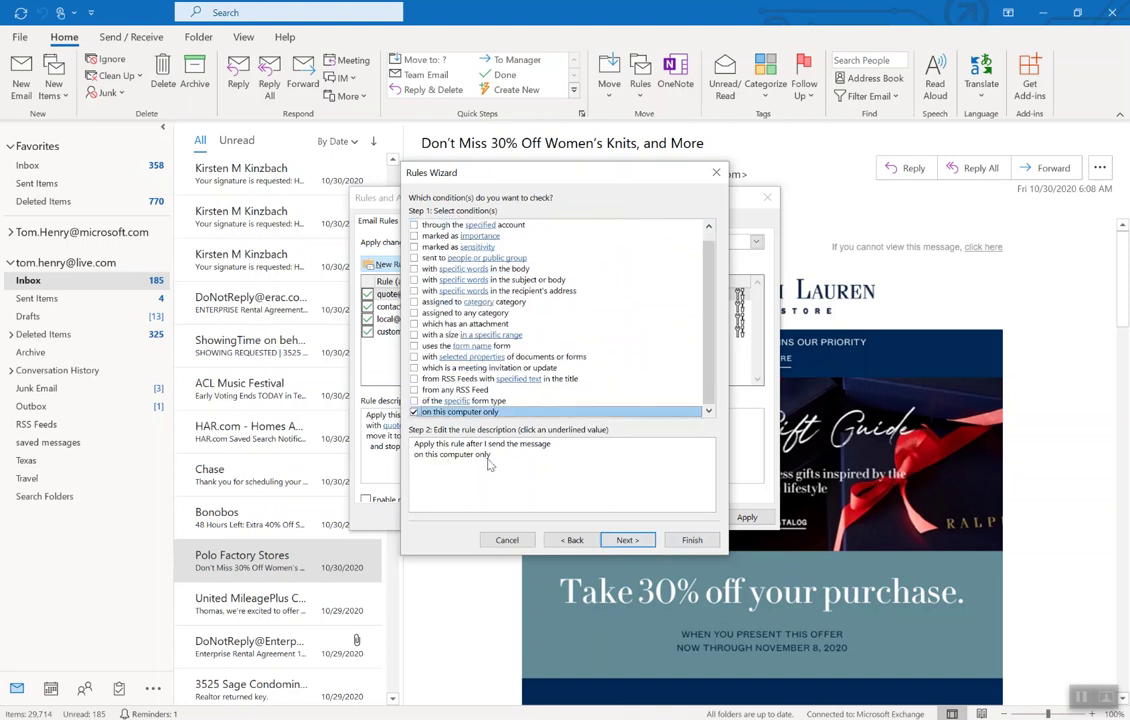
left_click(634, 541)
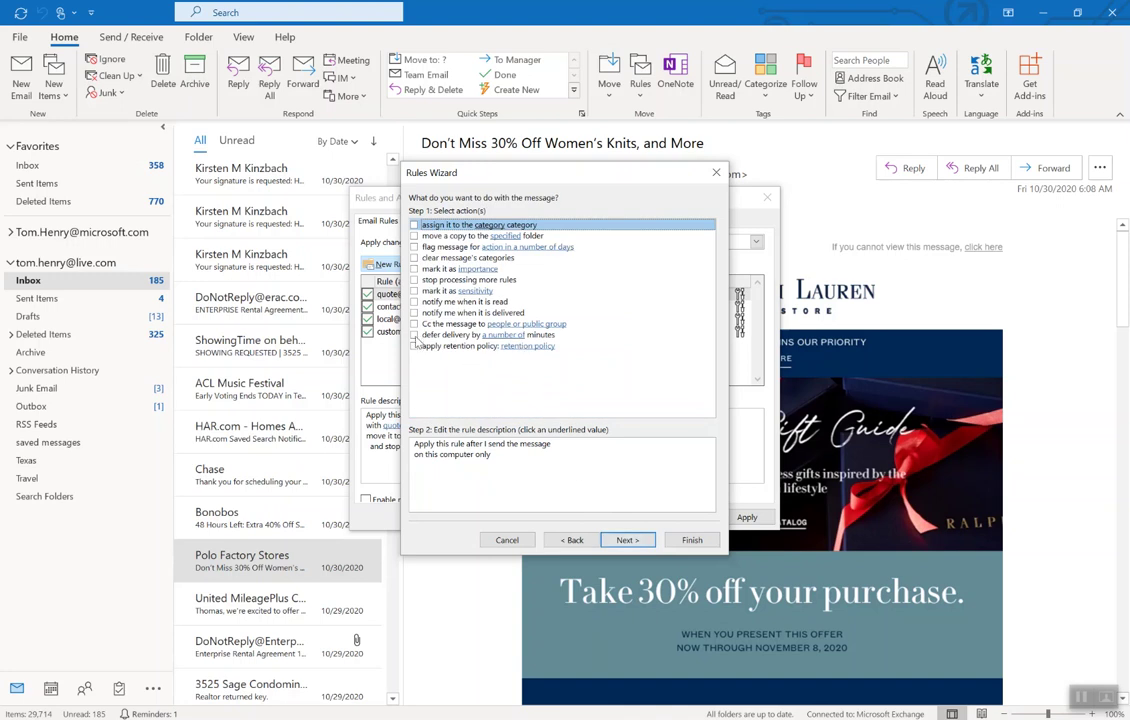
Add the action that defers delivery by 3 minutes and continue to the exceptions.
left_click(414, 335)
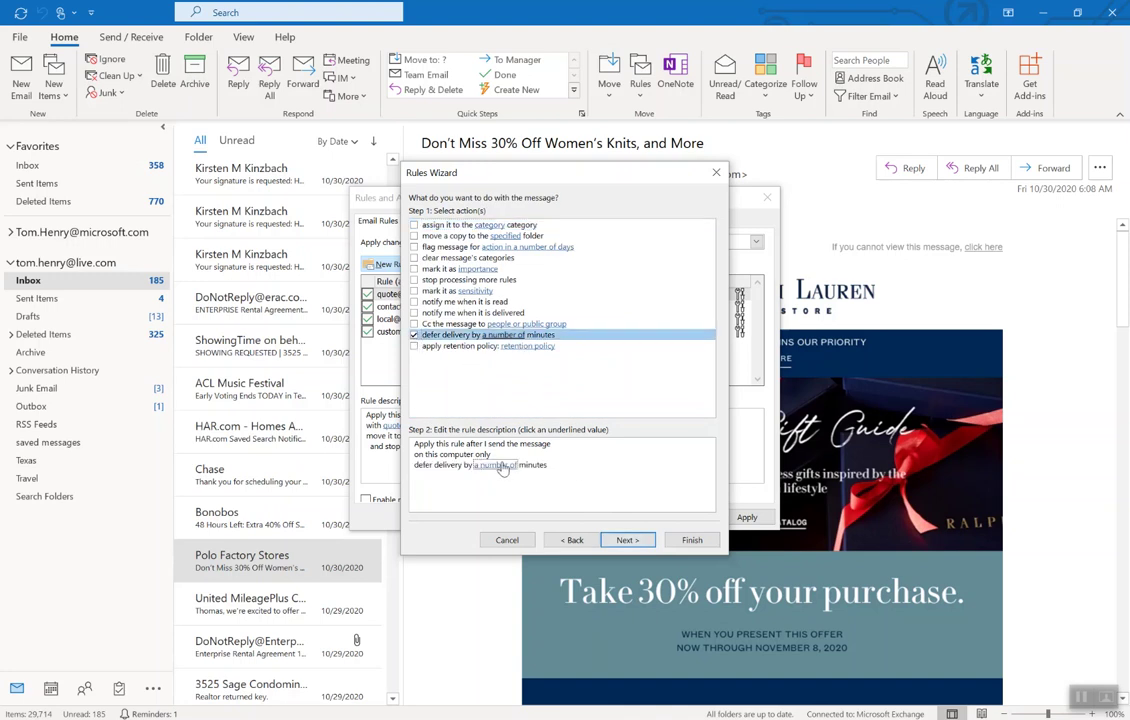
left_click(497, 466)
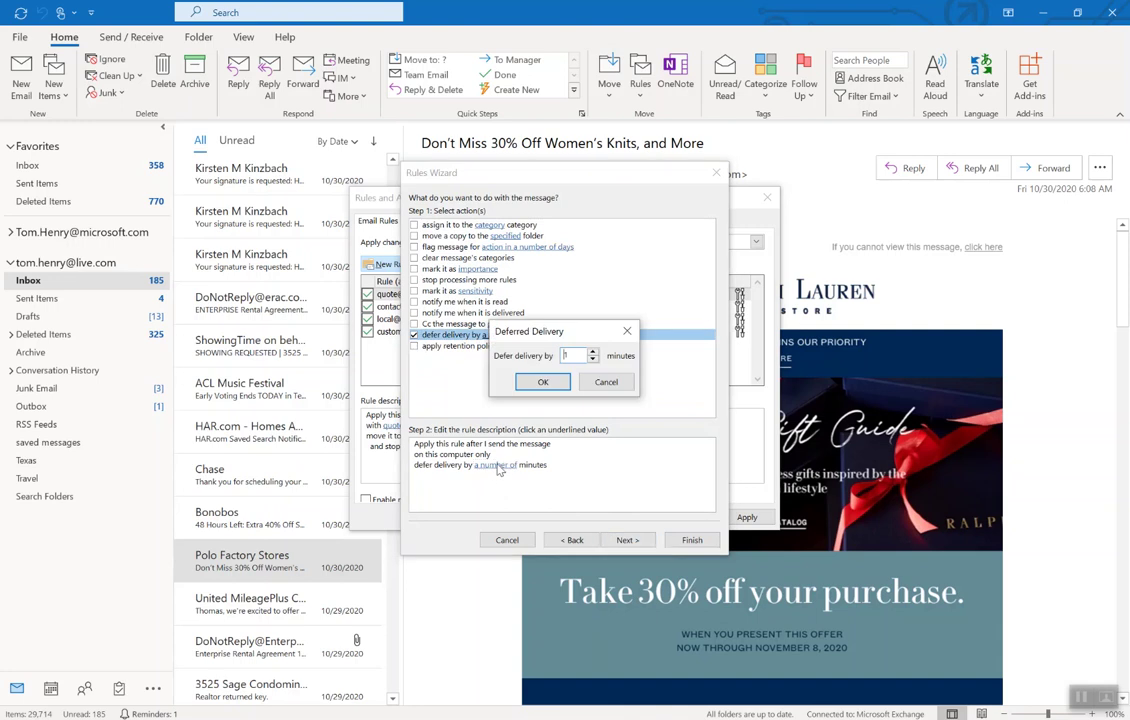
left_click(593, 352)
left_click(593, 352)
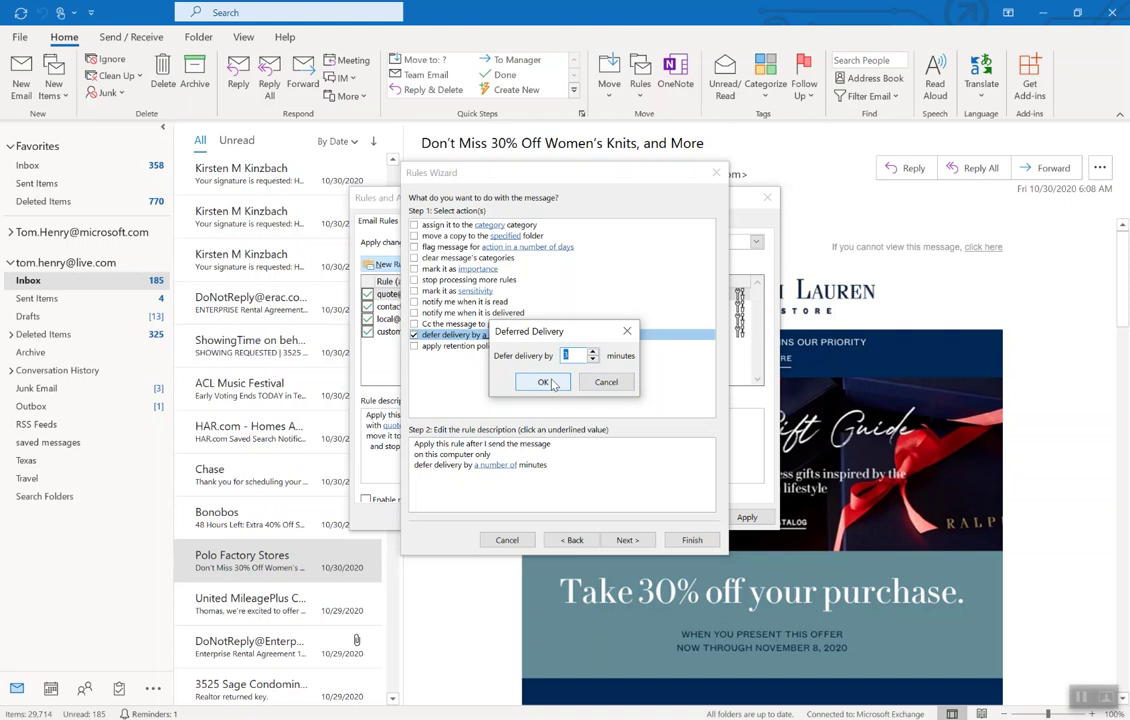
left_click(543, 382)
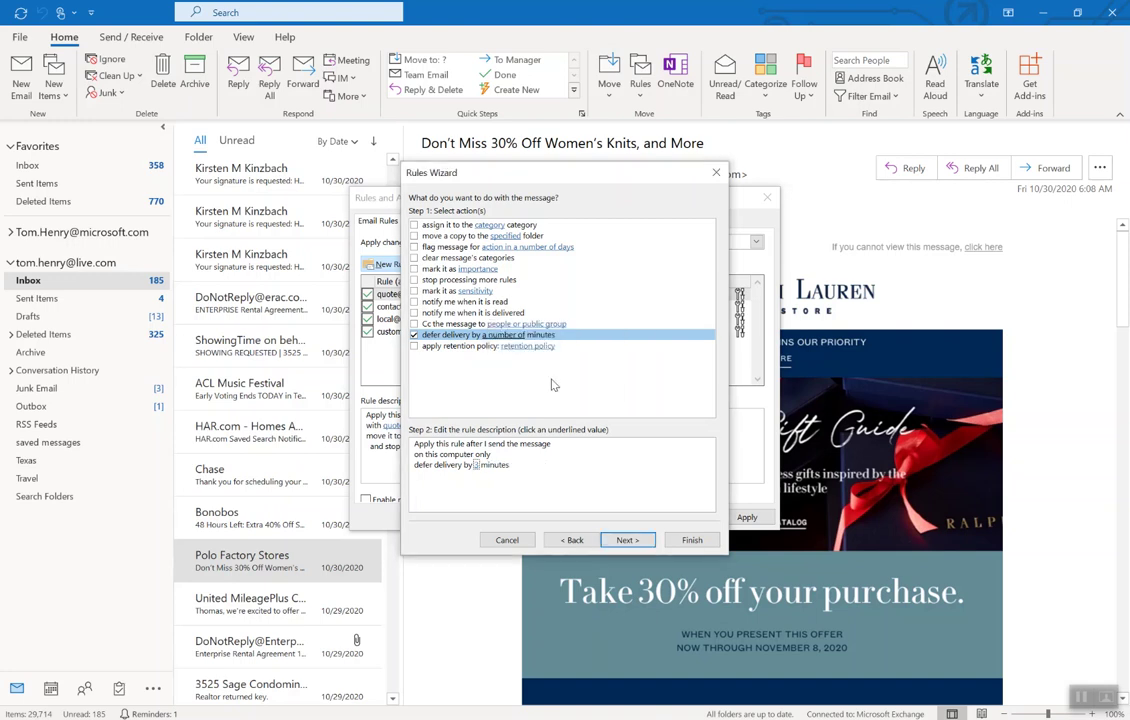
left_click(625, 540)
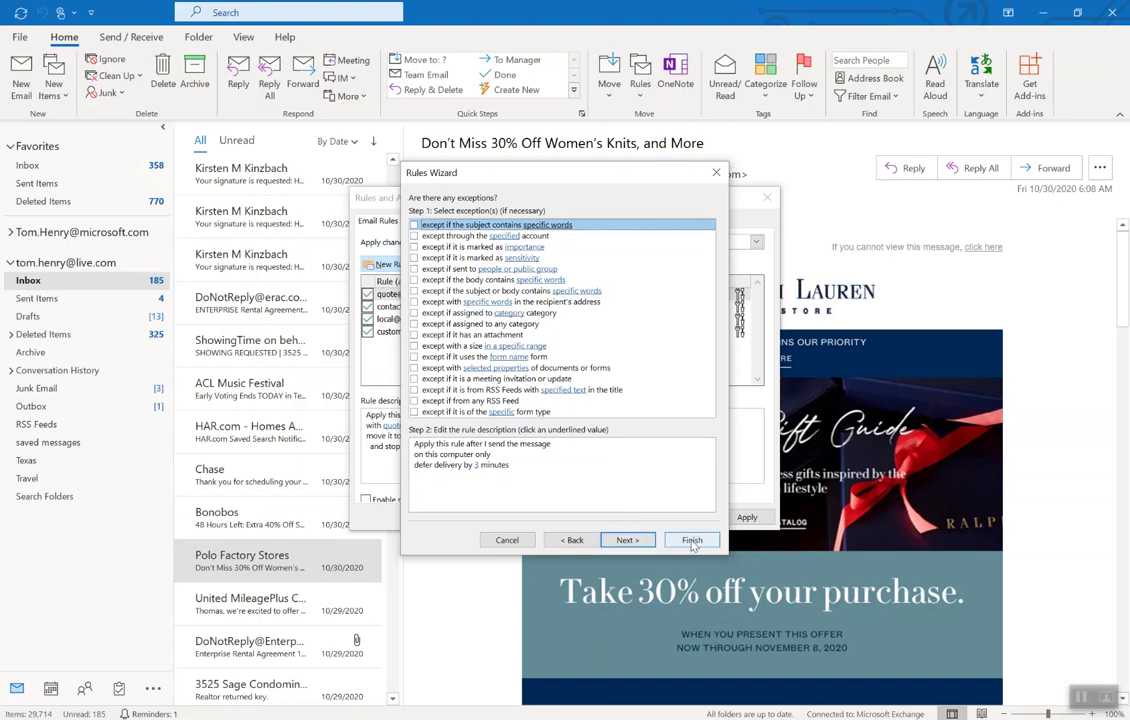
Leave the rule without exceptions, name it "Delay by 3 mins!", finish it and save the rules.
left_click(640, 540)
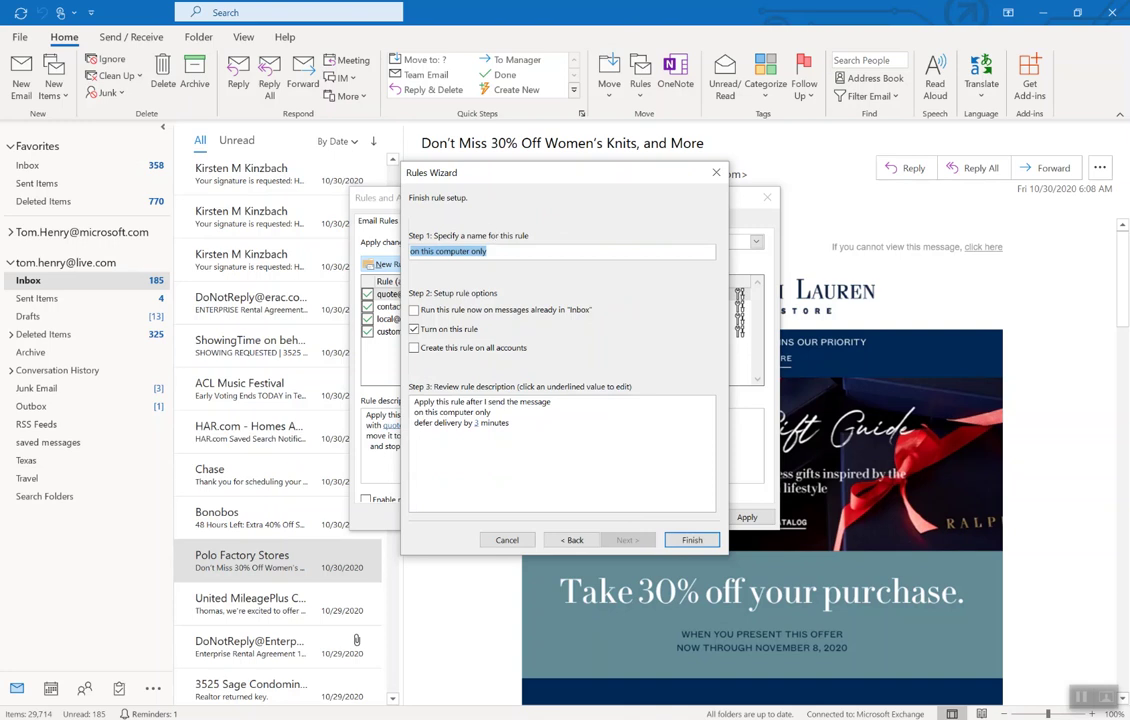
type("Delay by")
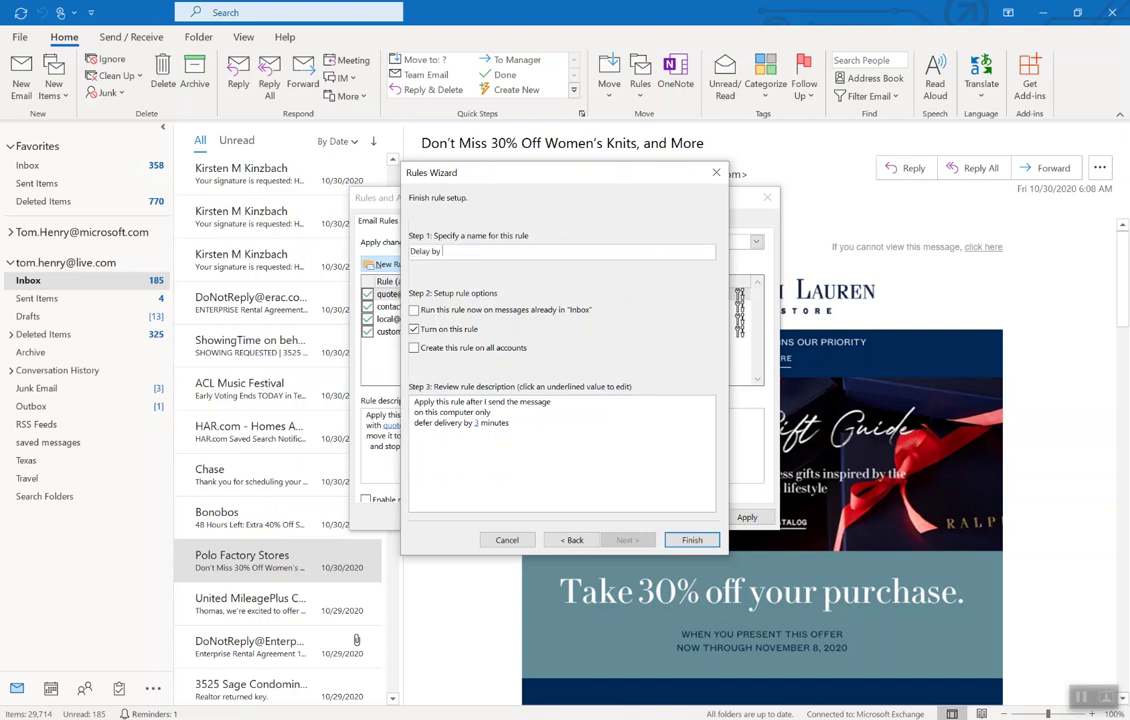
type(" 3 mins")
left_click(692, 540)
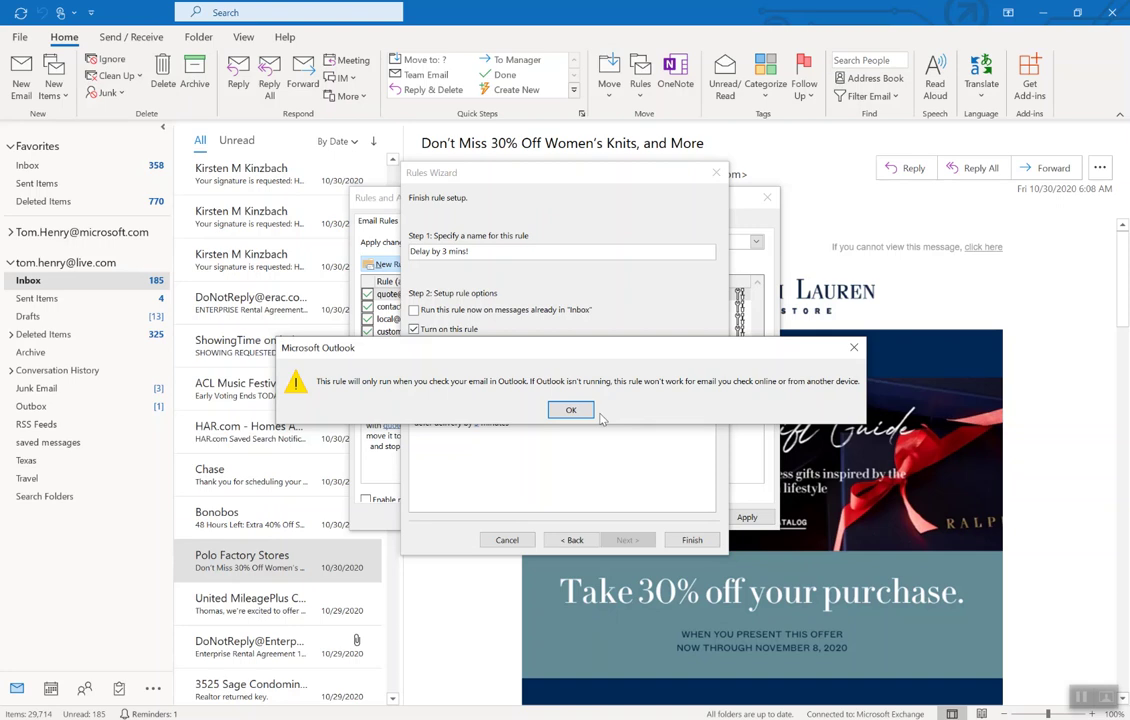
left_click(580, 409)
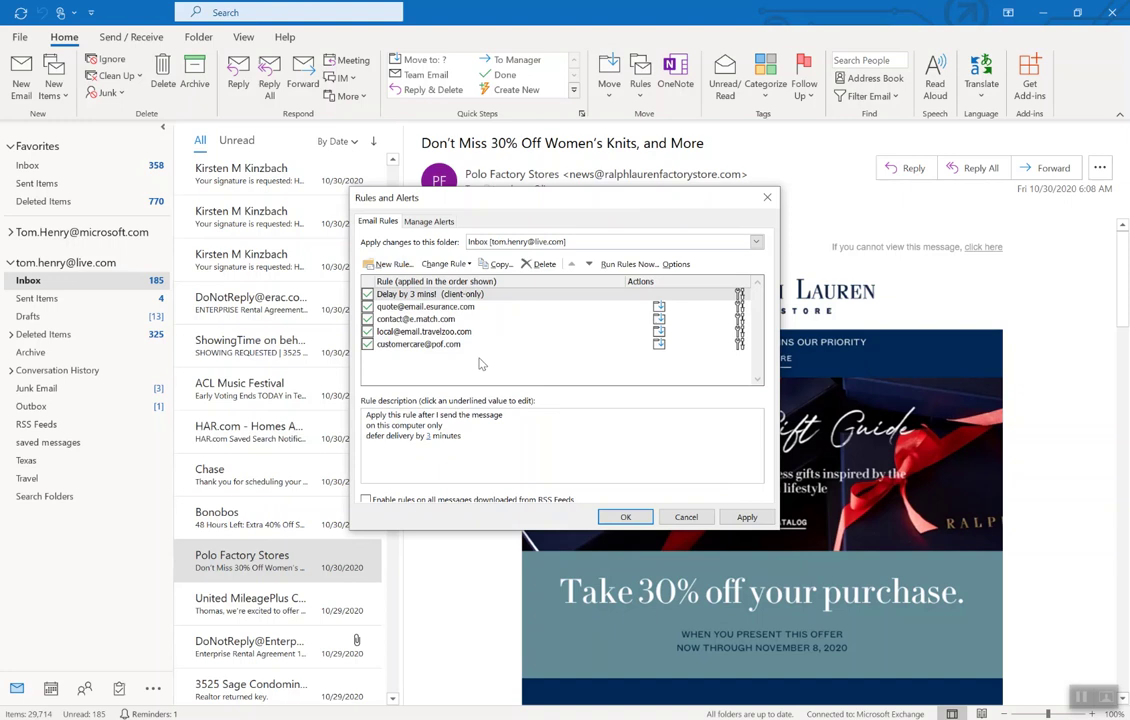
left_click(410, 291)
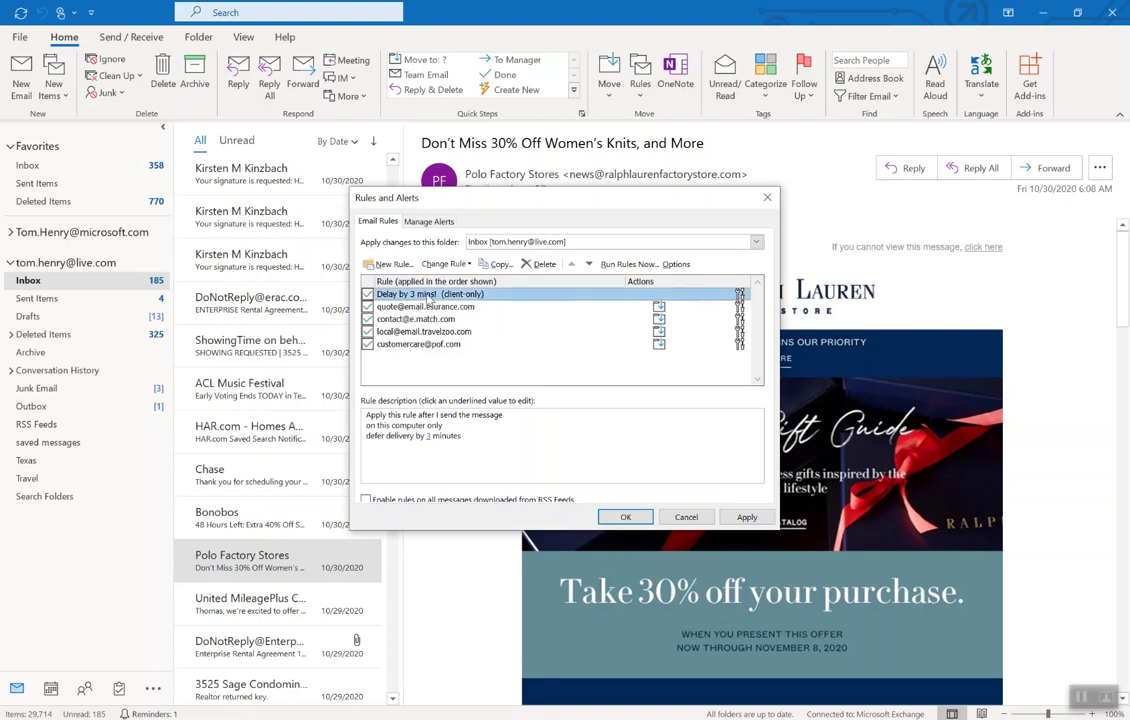
left_click(628, 517)
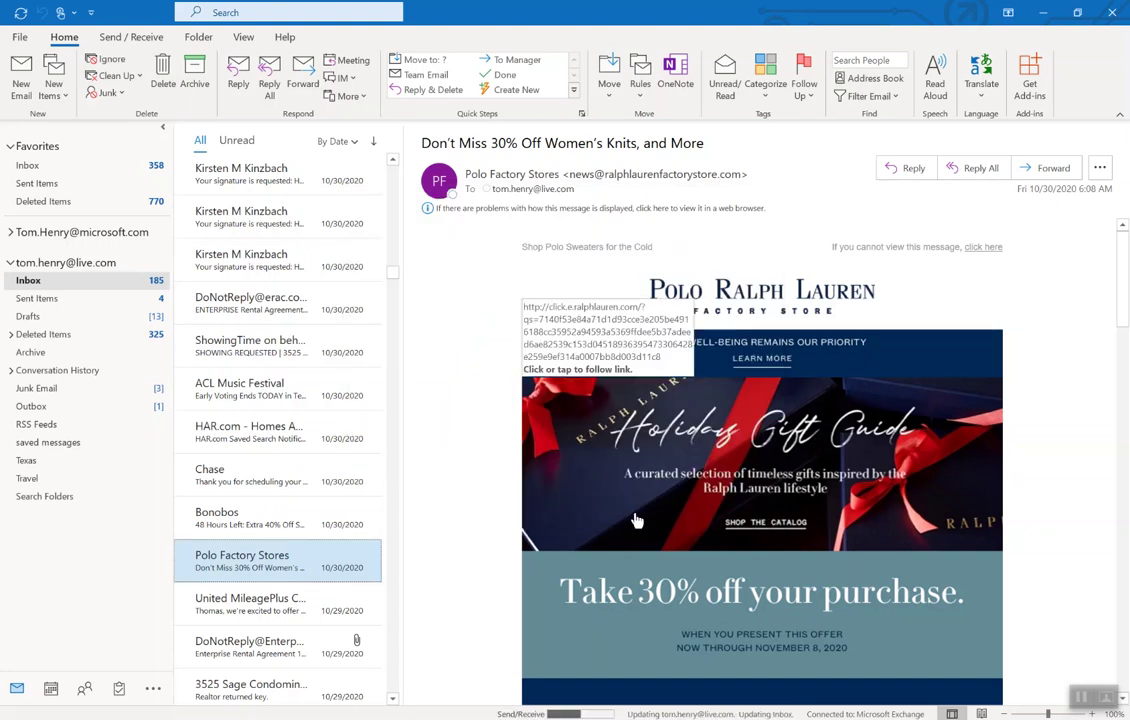
Create a new email addressed to the sender's own live.com account.
left_click(20, 75)
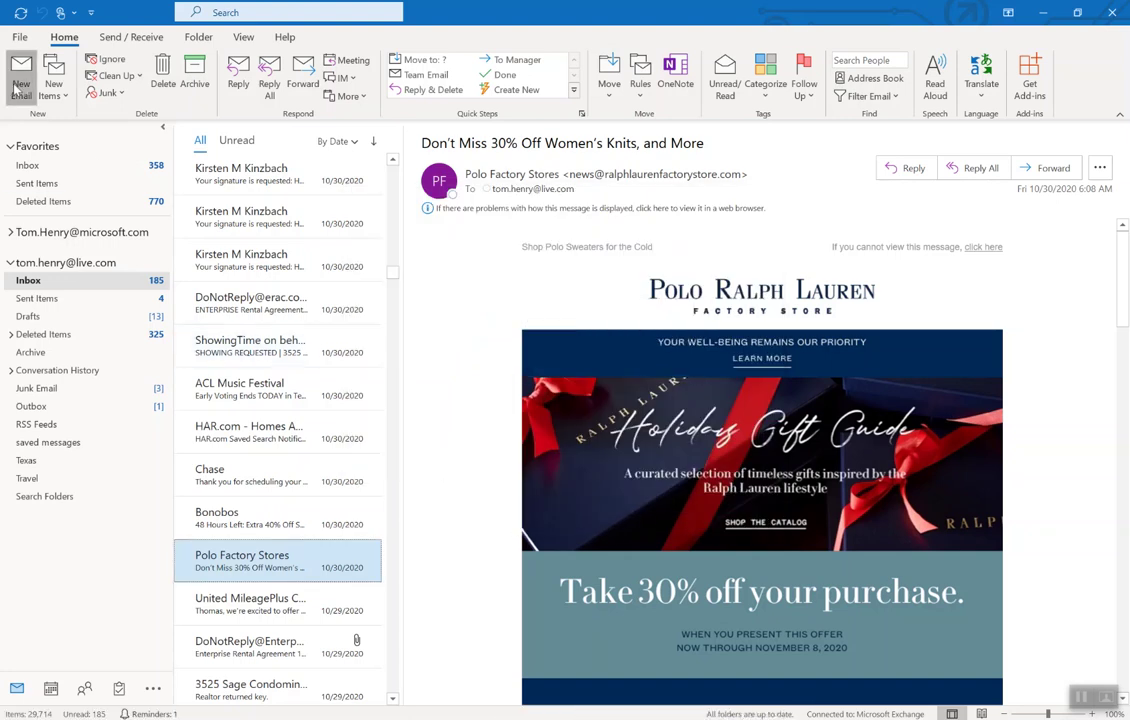
type("te")
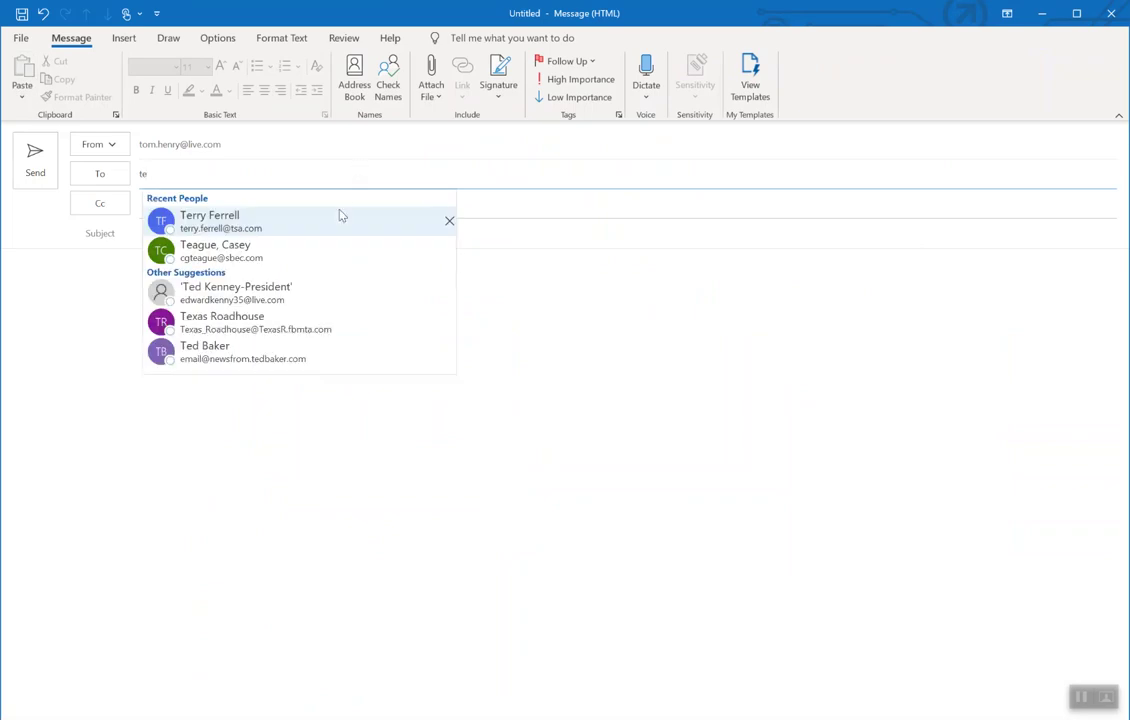
key("BackSpace")
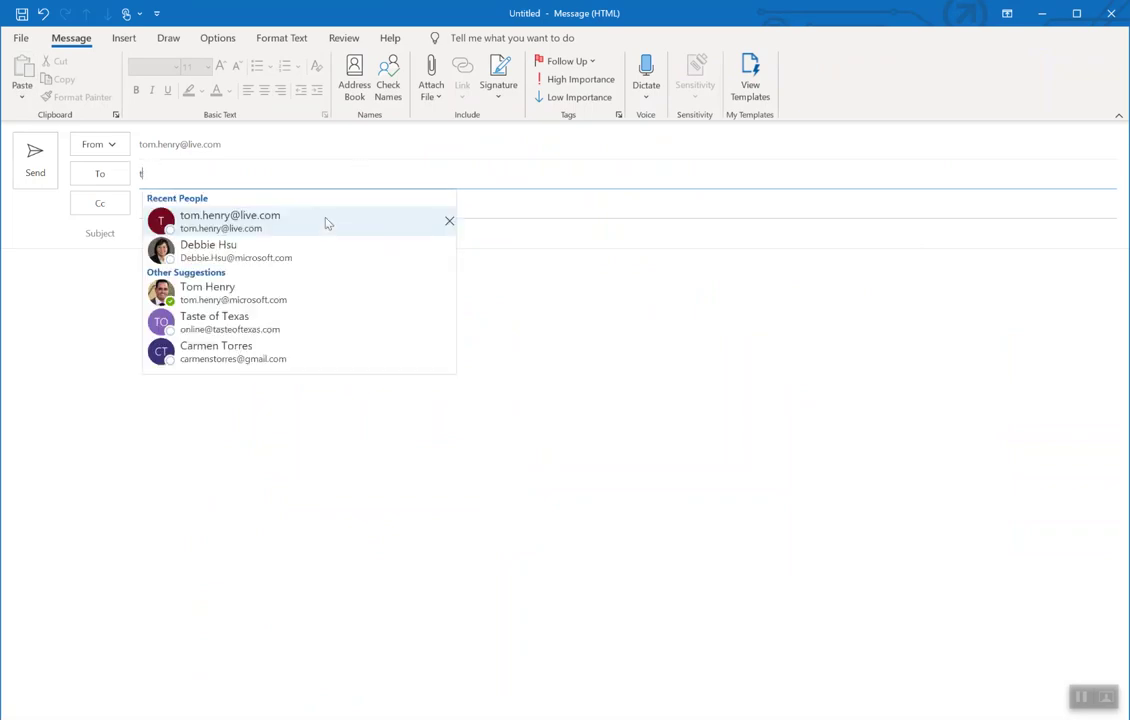
type("om")
left_click(326, 219)
Give the email the subject "delay 3 mins" and the body "Testing 3 mins", and send it.
left_click(171, 236)
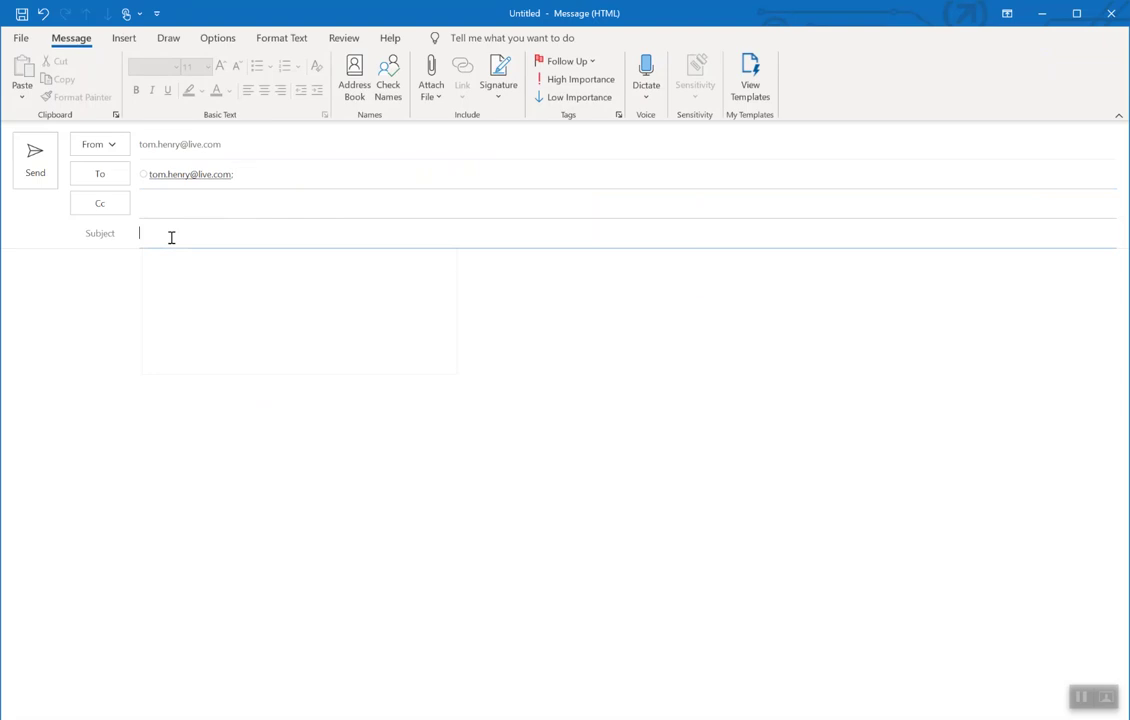
type("delay 3 mins")
left_click(130, 328)
type("Testin")
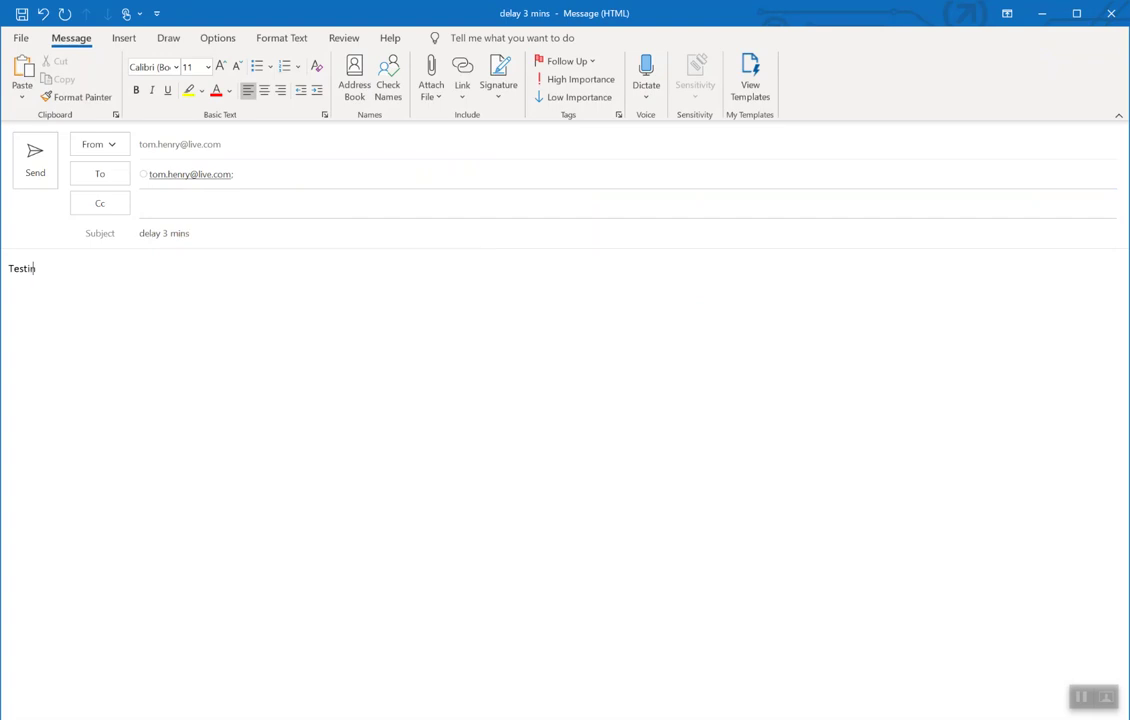
type("g 3 mins")
left_click(37, 160)
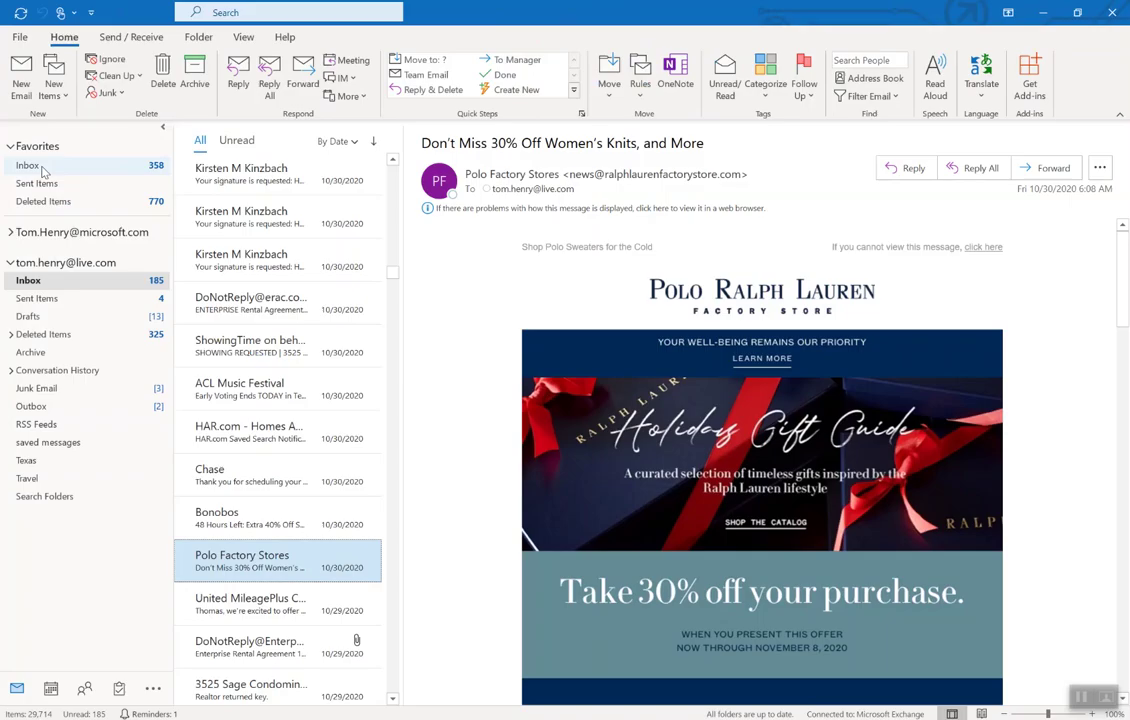
Check the Outbox for the "delay 3 mins" message and select it.
left_click(96, 411)
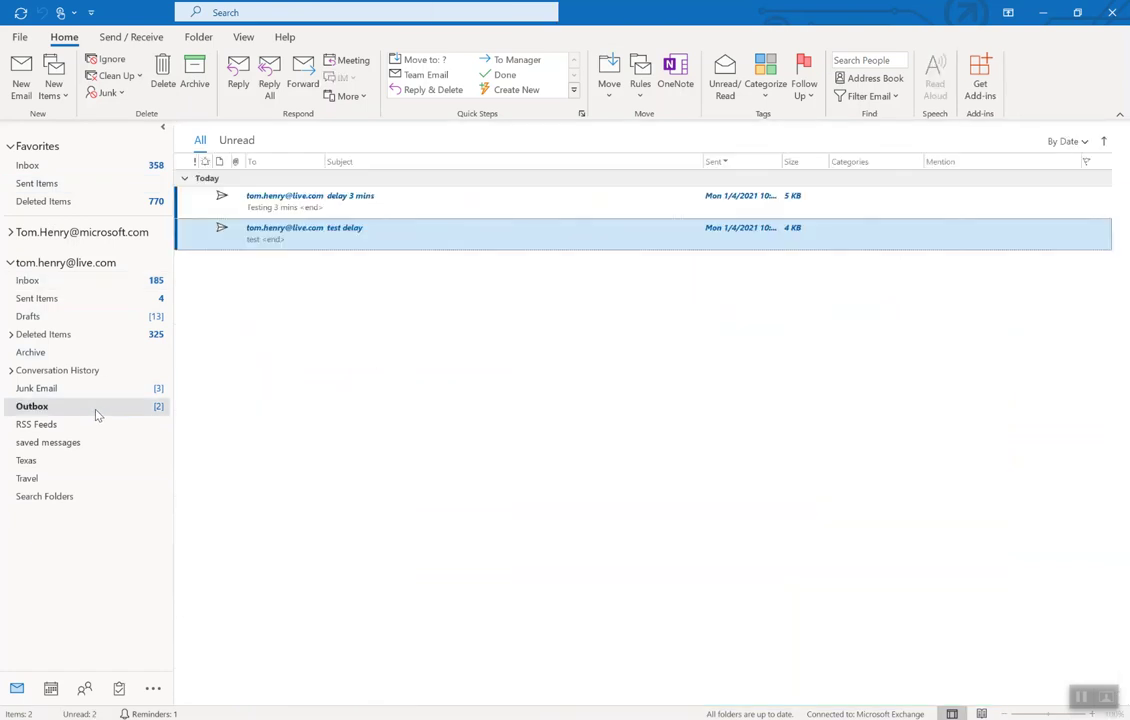
left_click(318, 205)
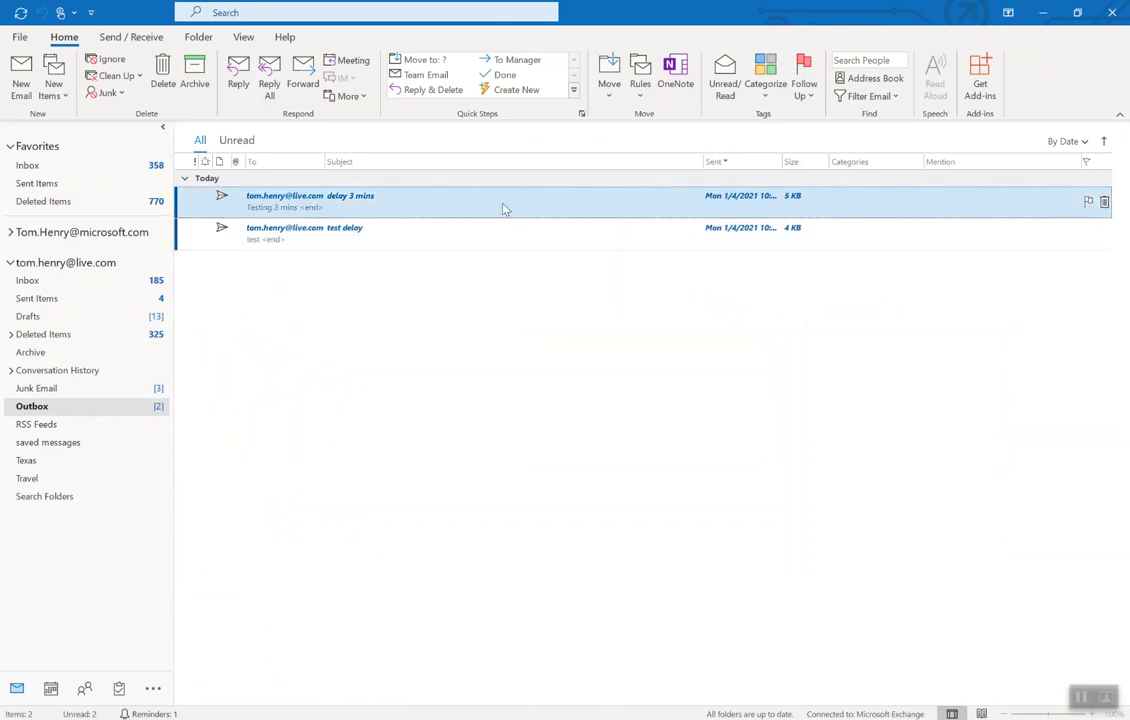